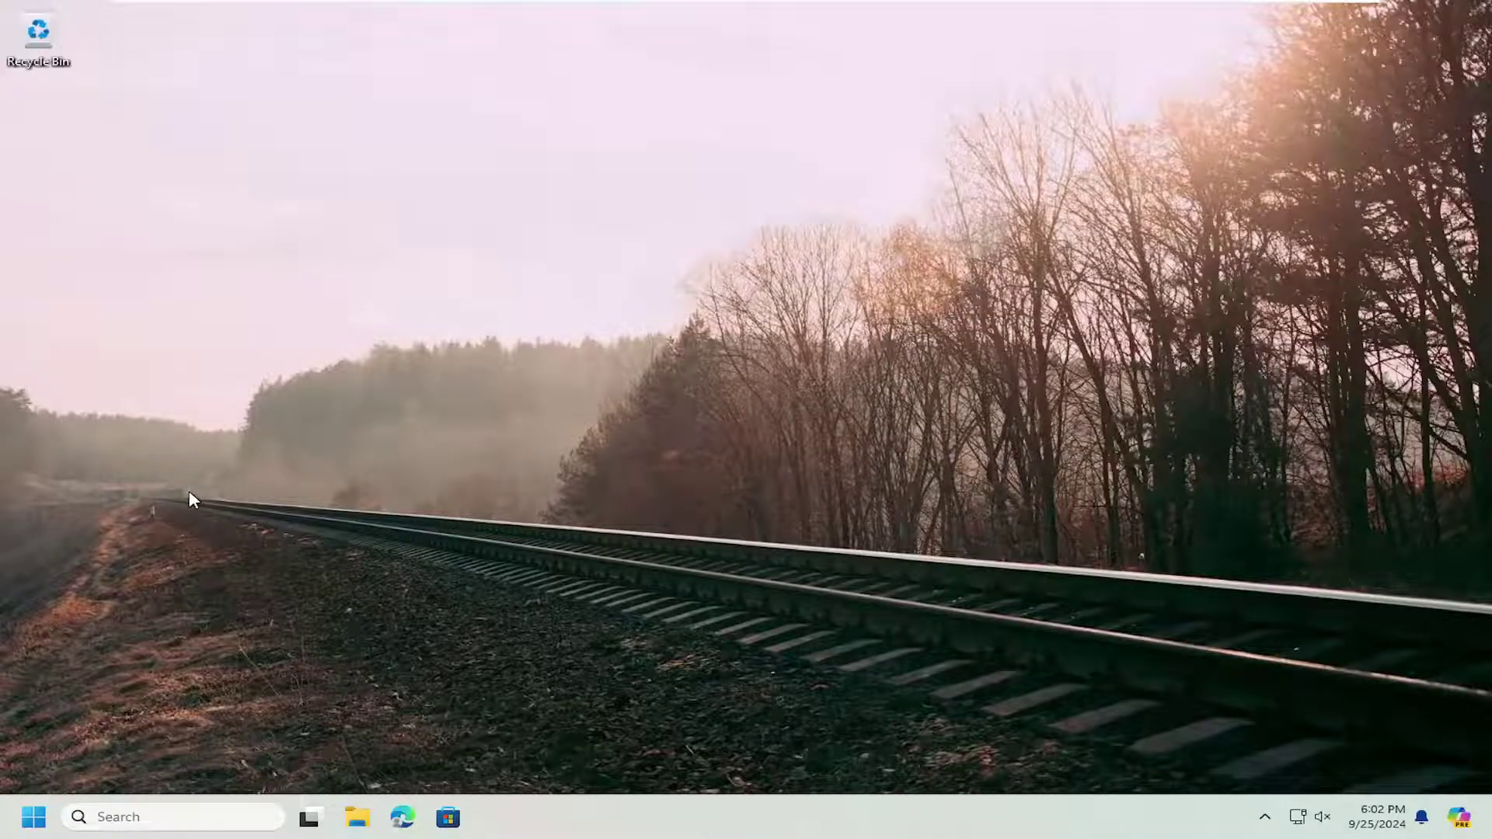
Launch Control Panel from Start search and switch View by to Large icons.
click(32, 817)
text(co)
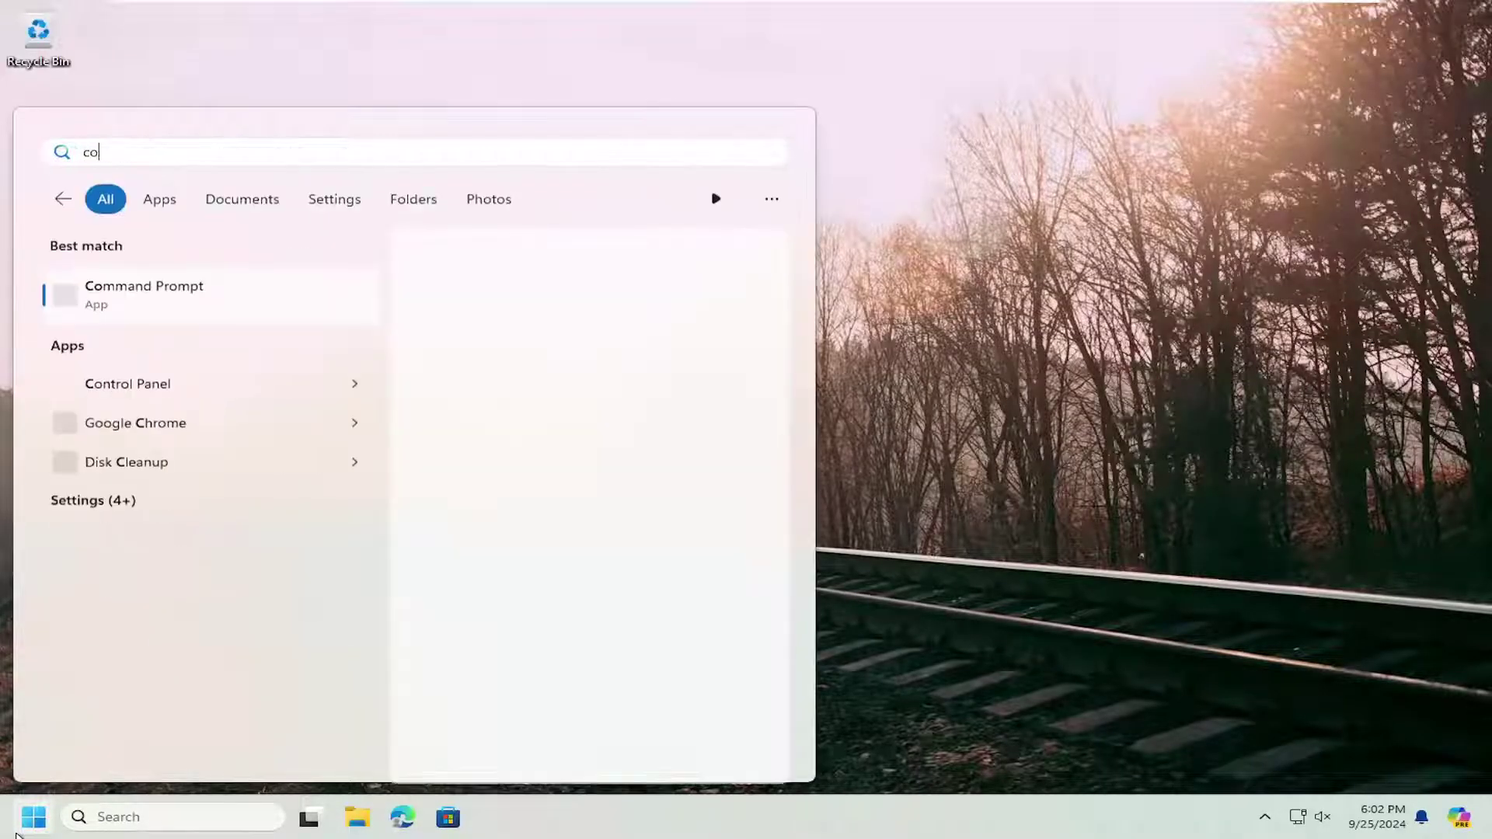
text(ntrol panel)
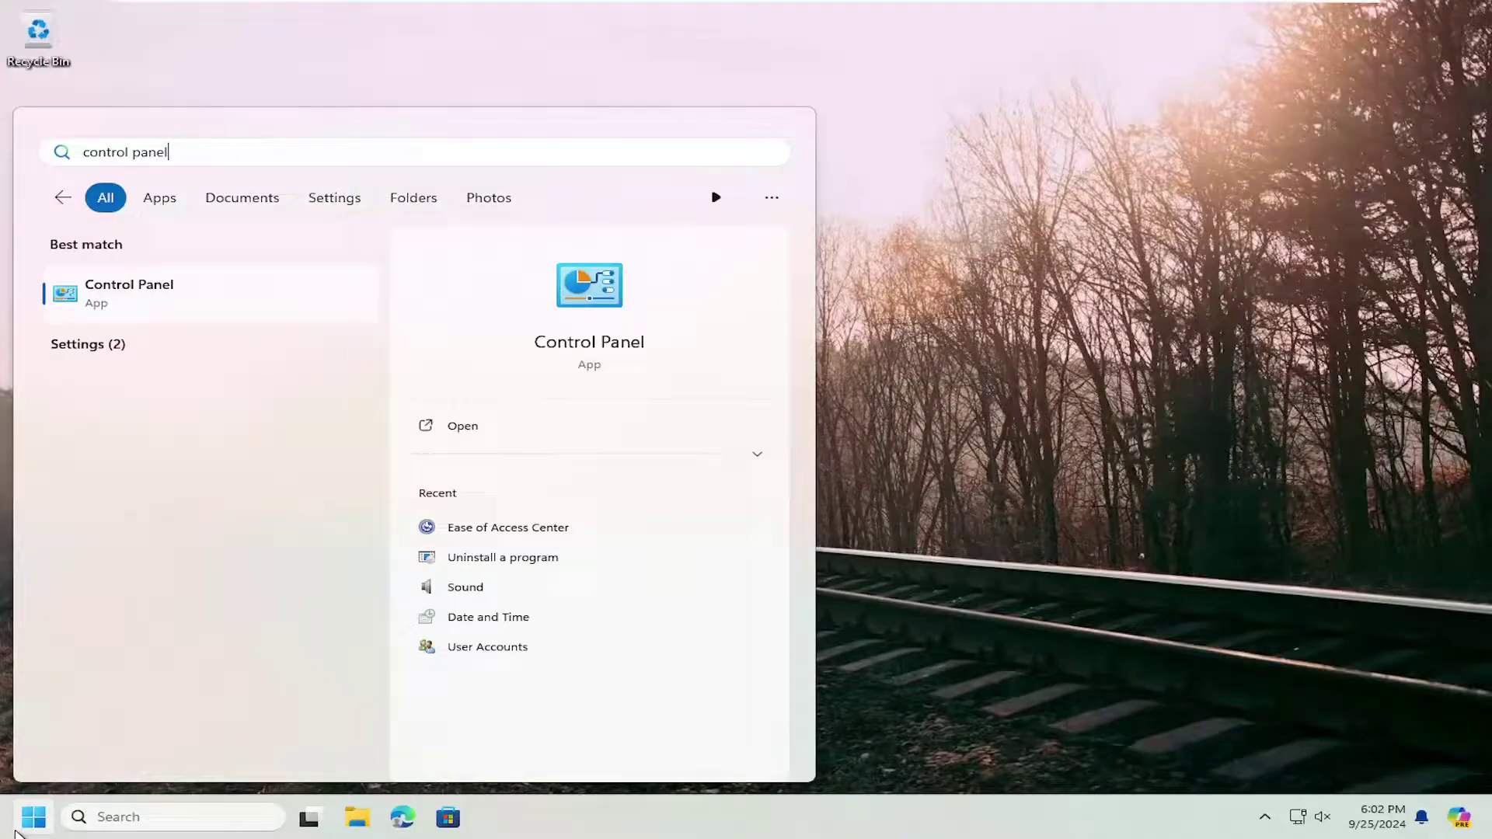
click(129, 292)
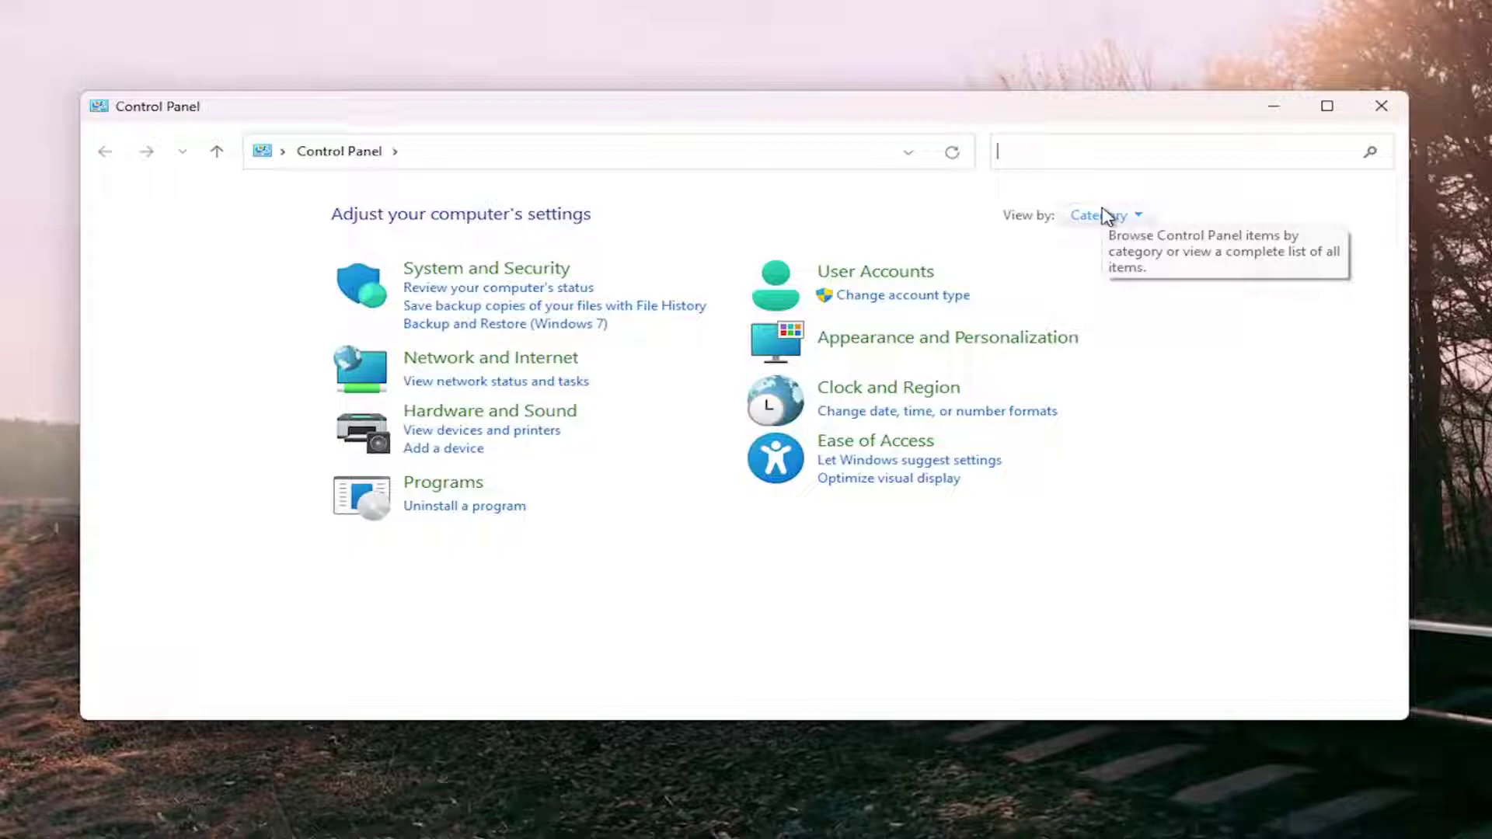
click(1105, 215)
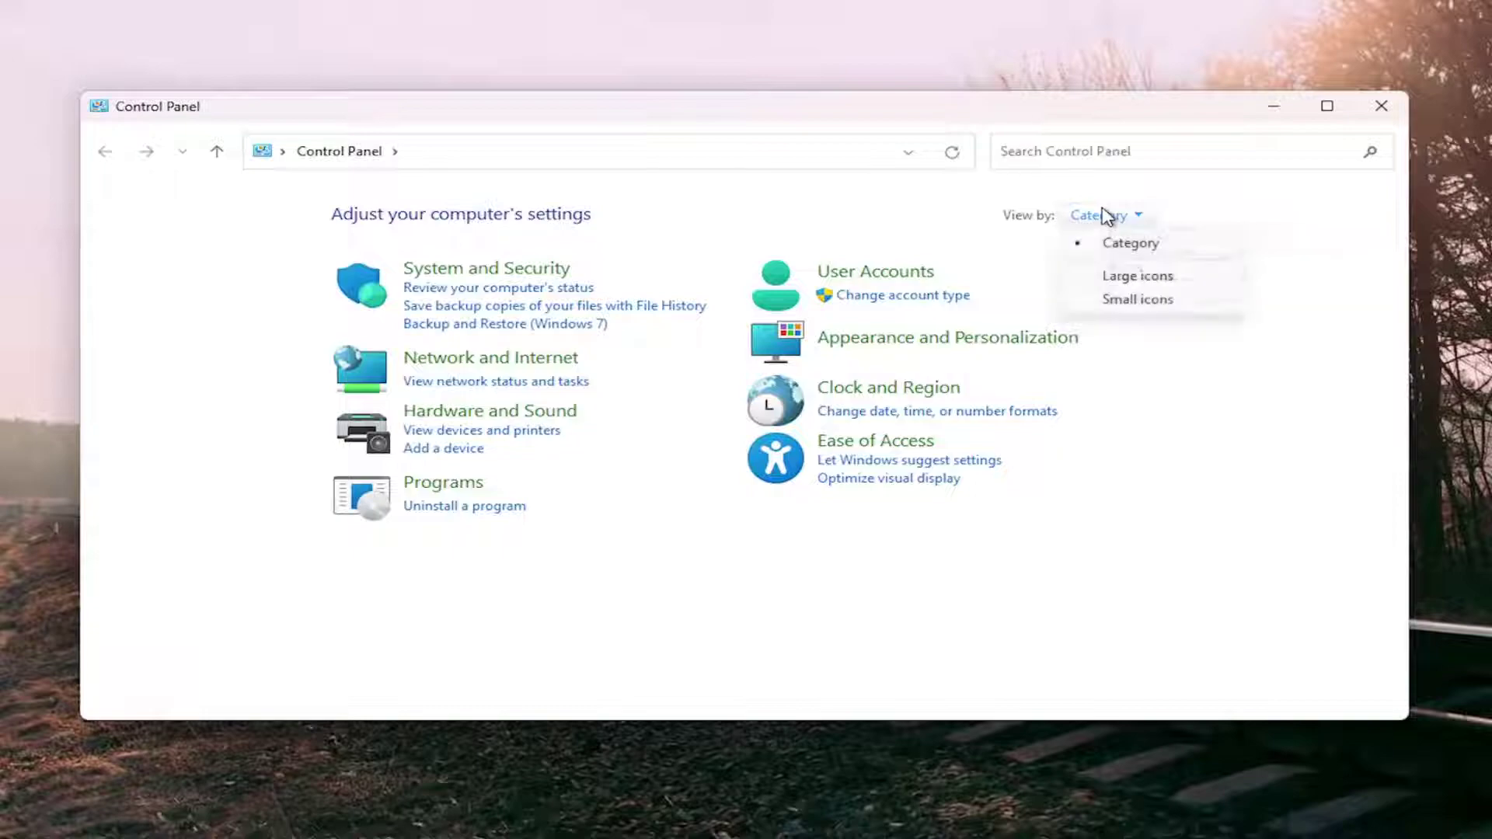
click(1127, 277)
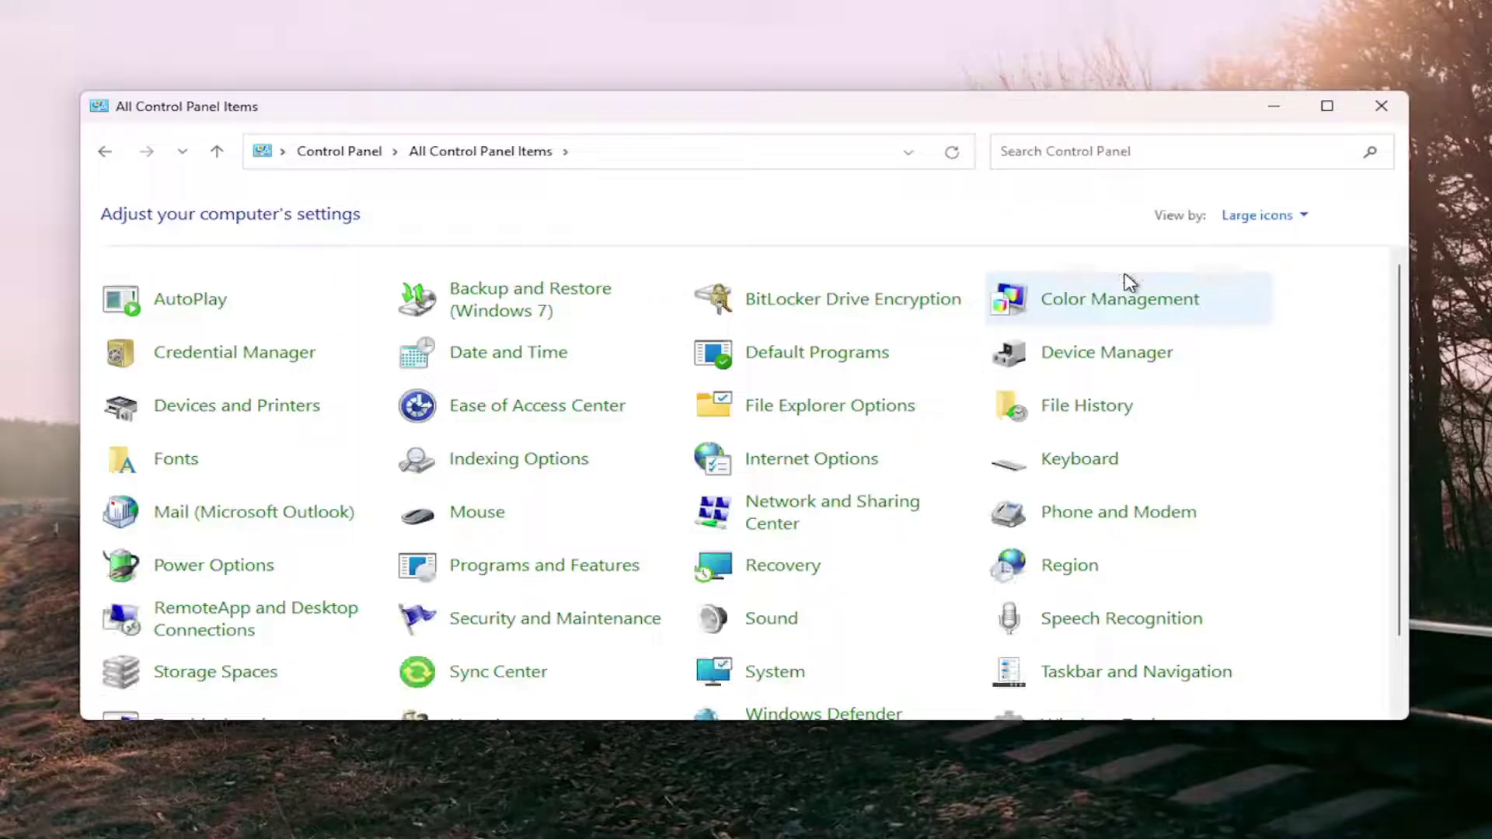
Review Power Options' power button and shutdown settings, then cancel without saving and close.
click(184, 577)
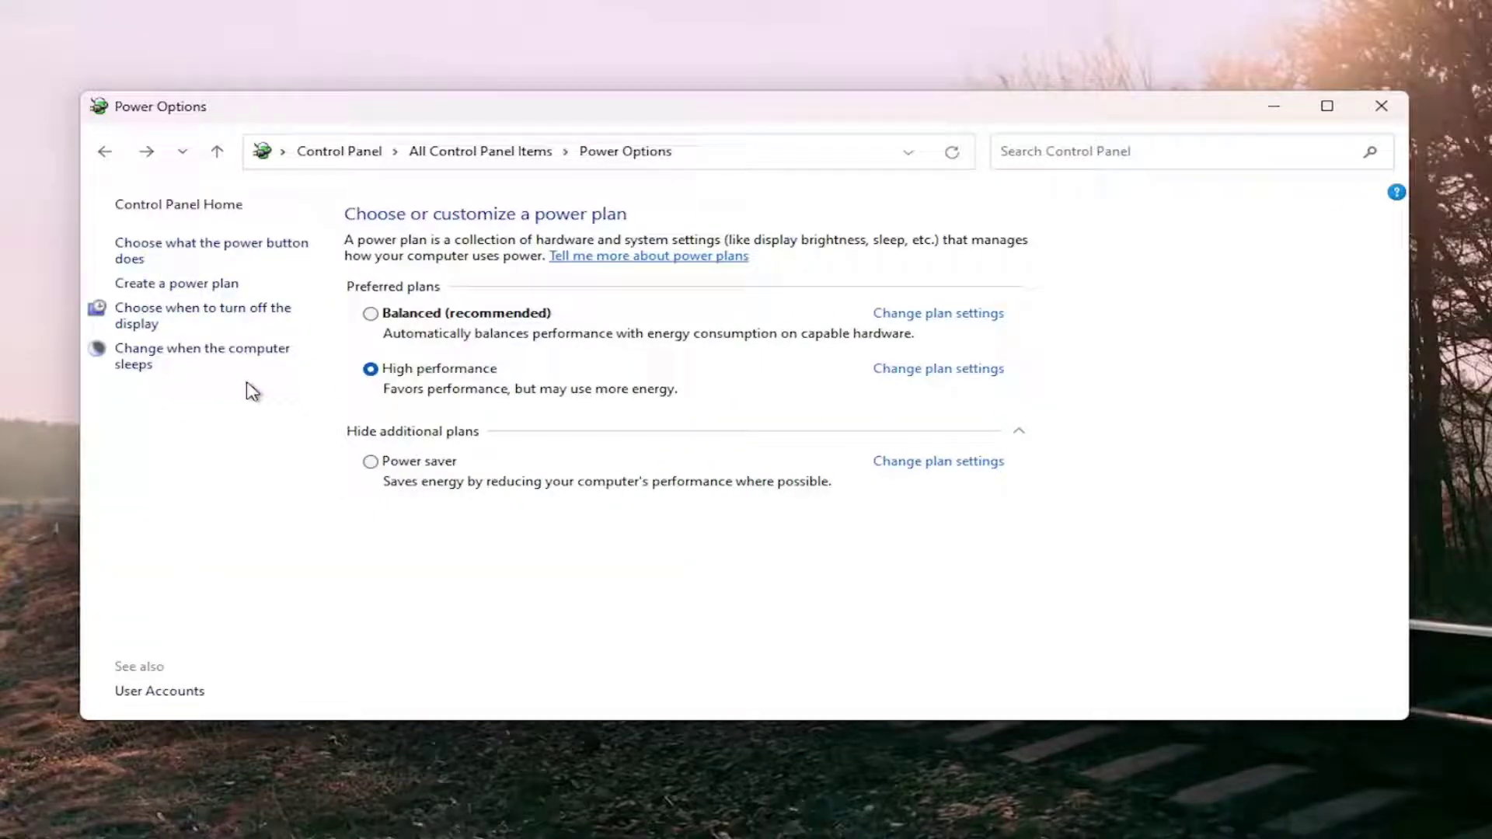
click(192, 259)
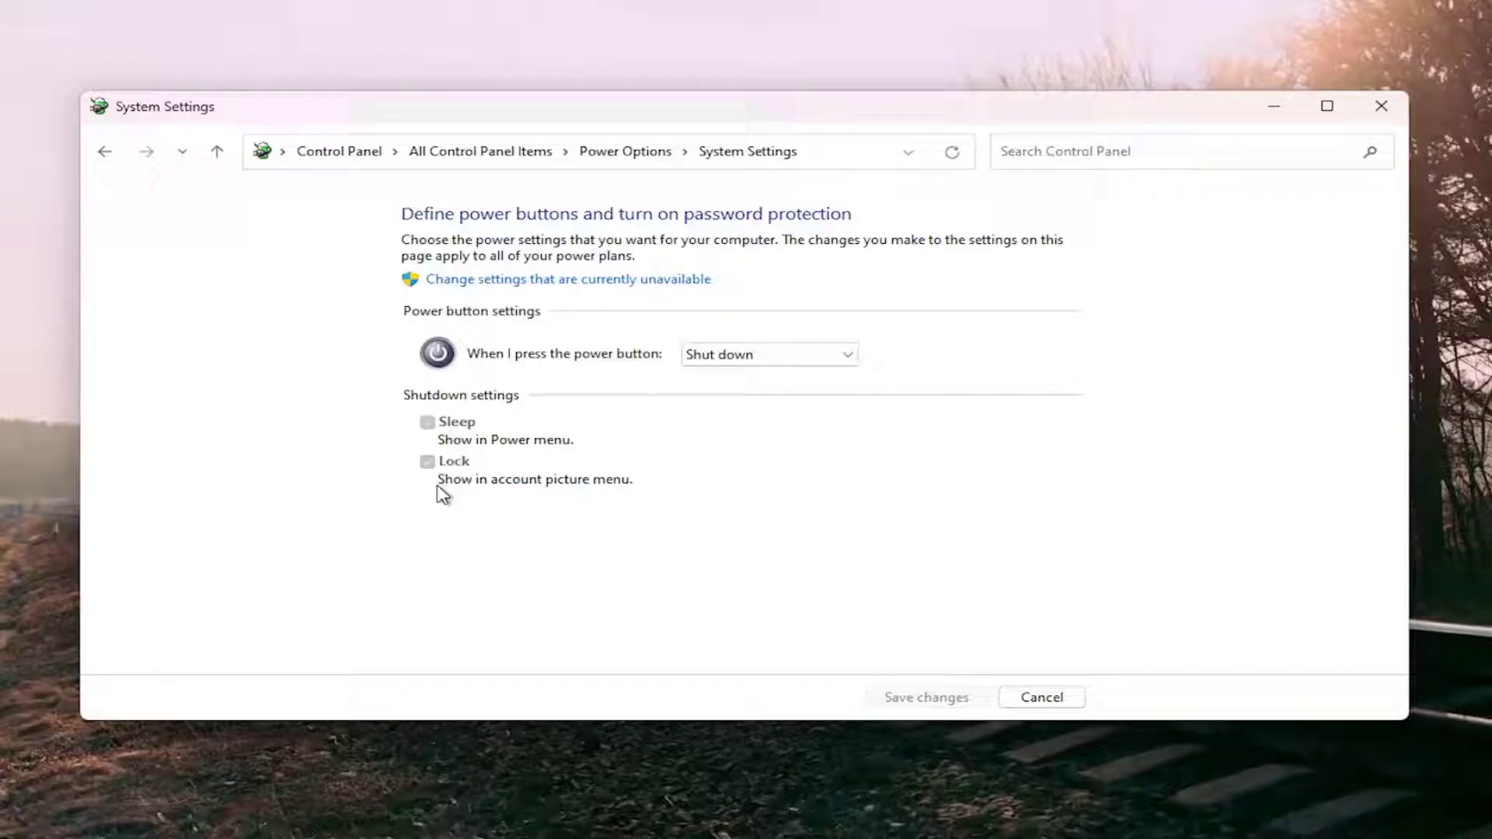
click(558, 280)
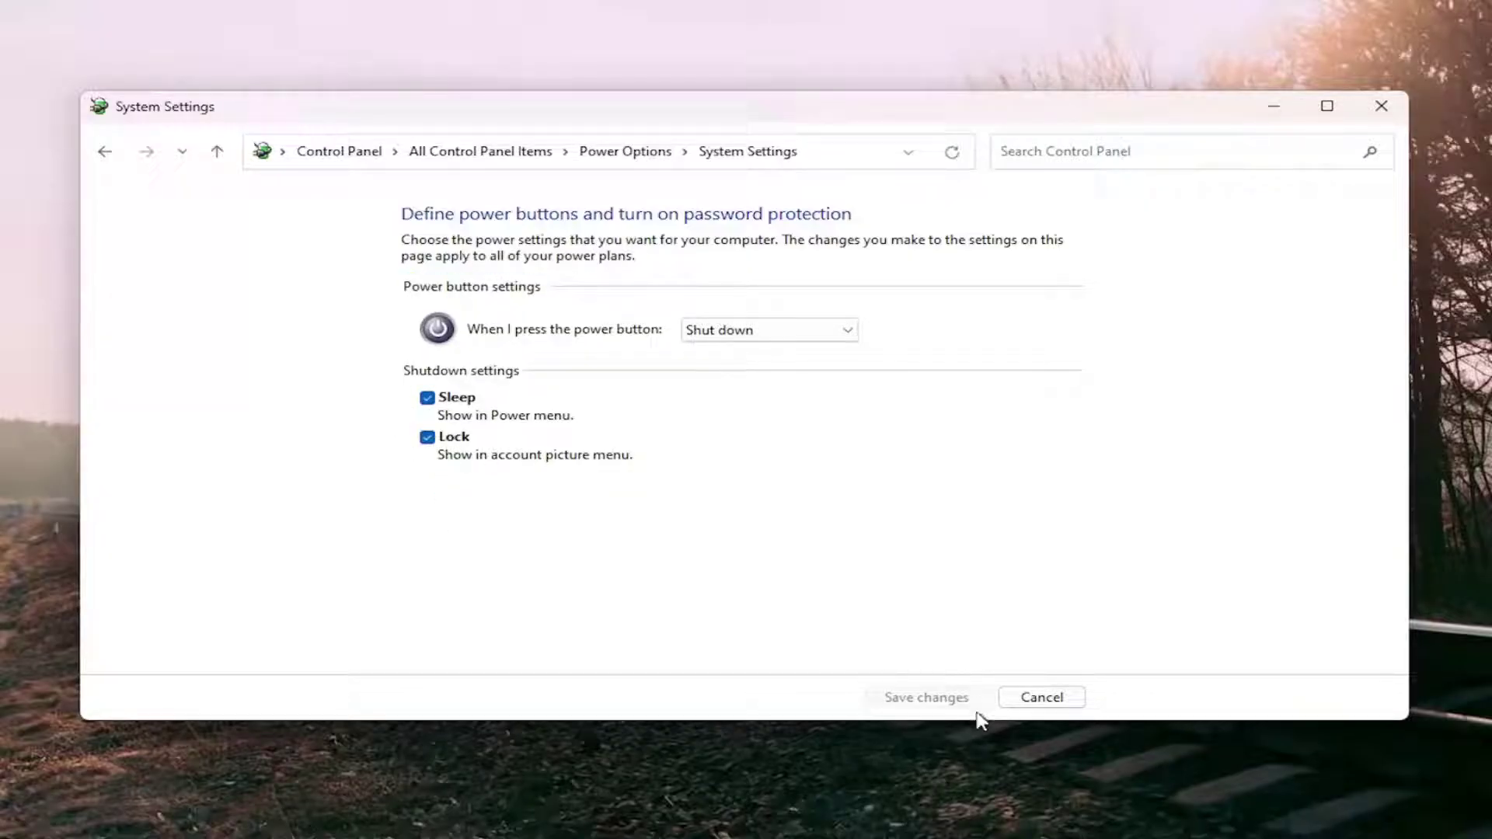
click(1041, 698)
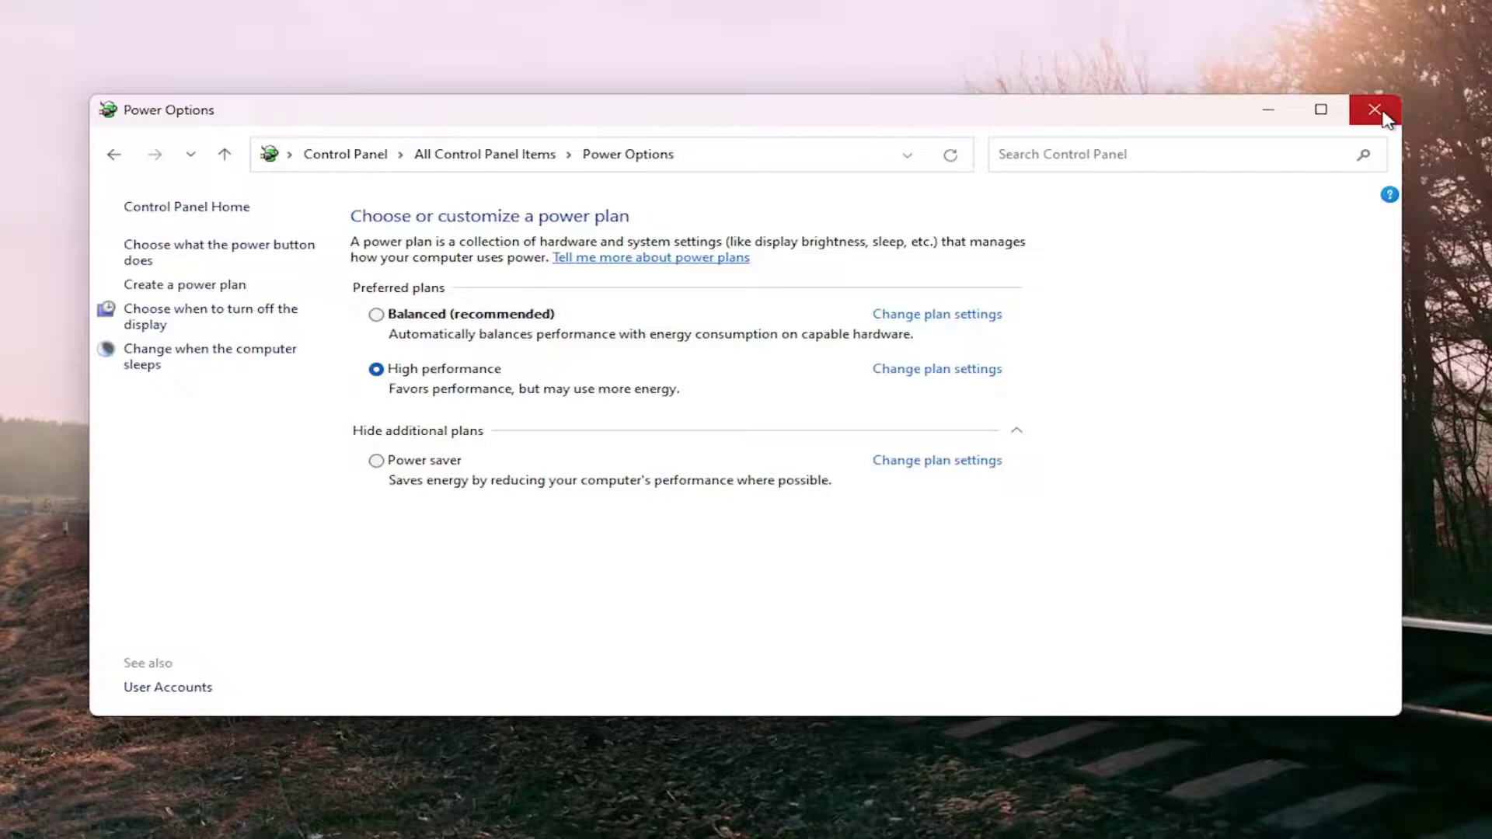
click(1383, 117)
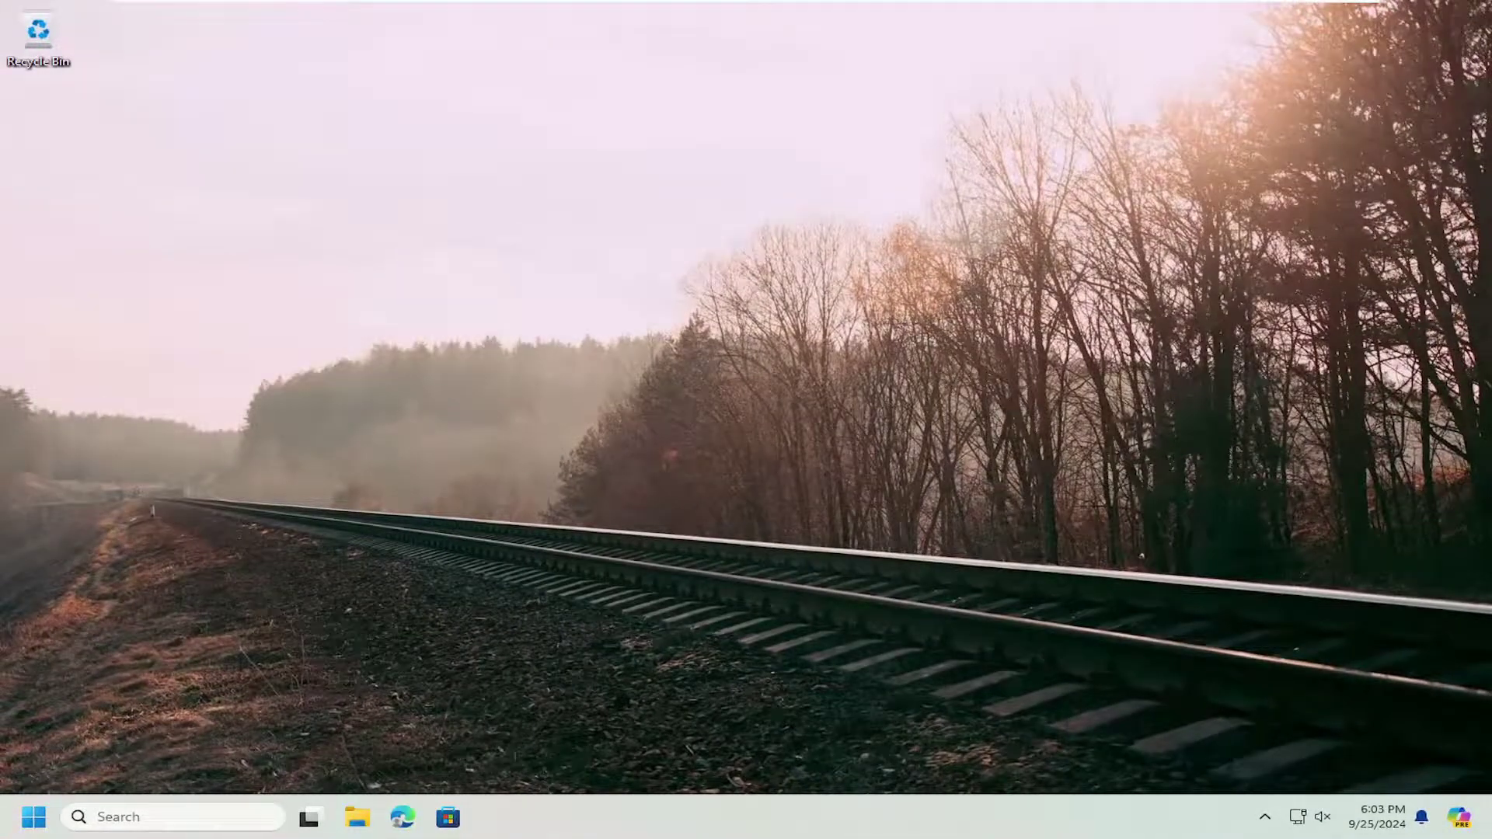
Search Add or remove programs for 'riot vanguard', find no match, and close Settings.
click(25, 820)
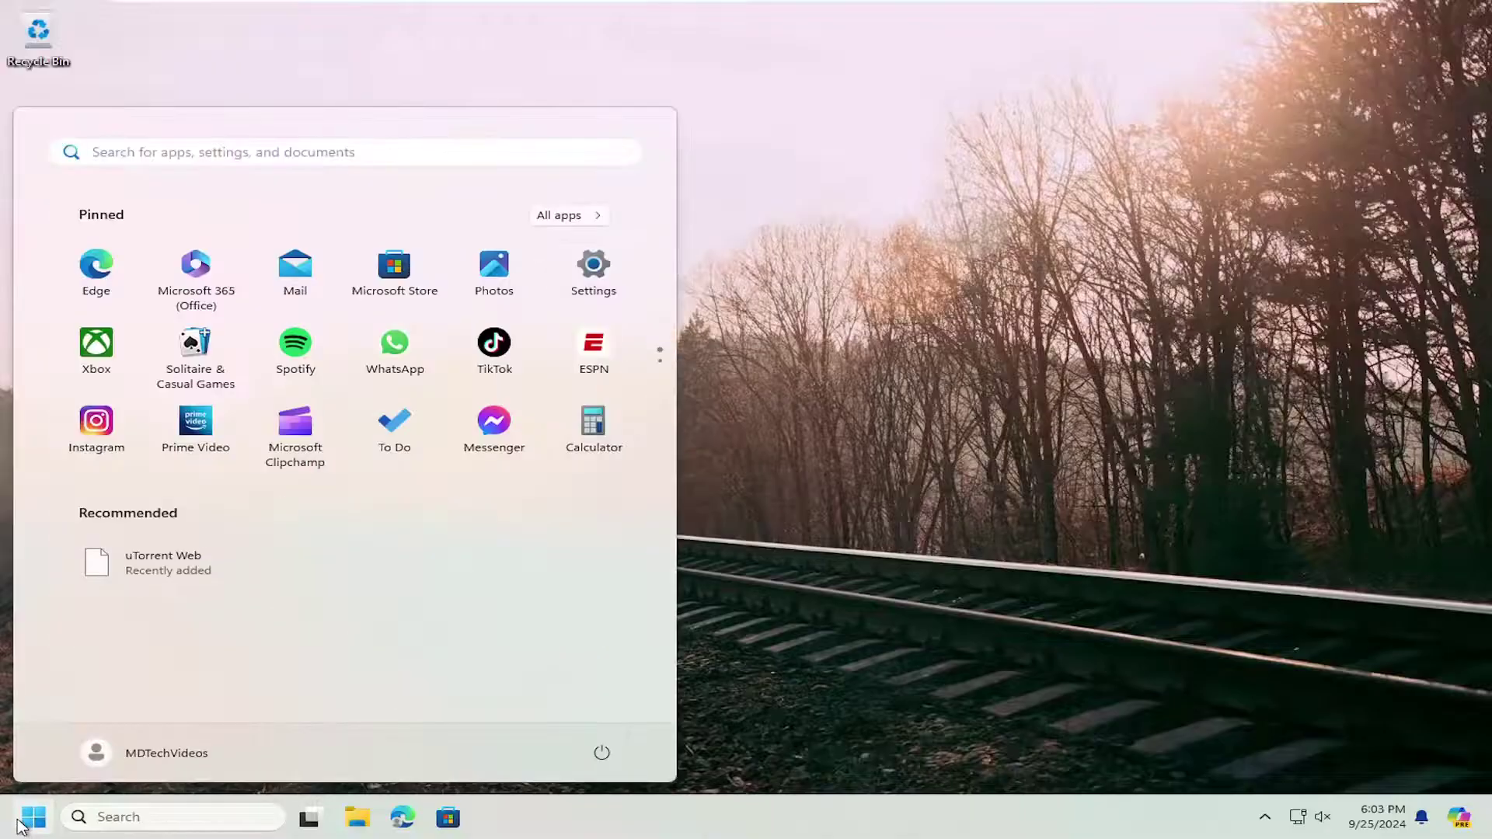
text(programs)
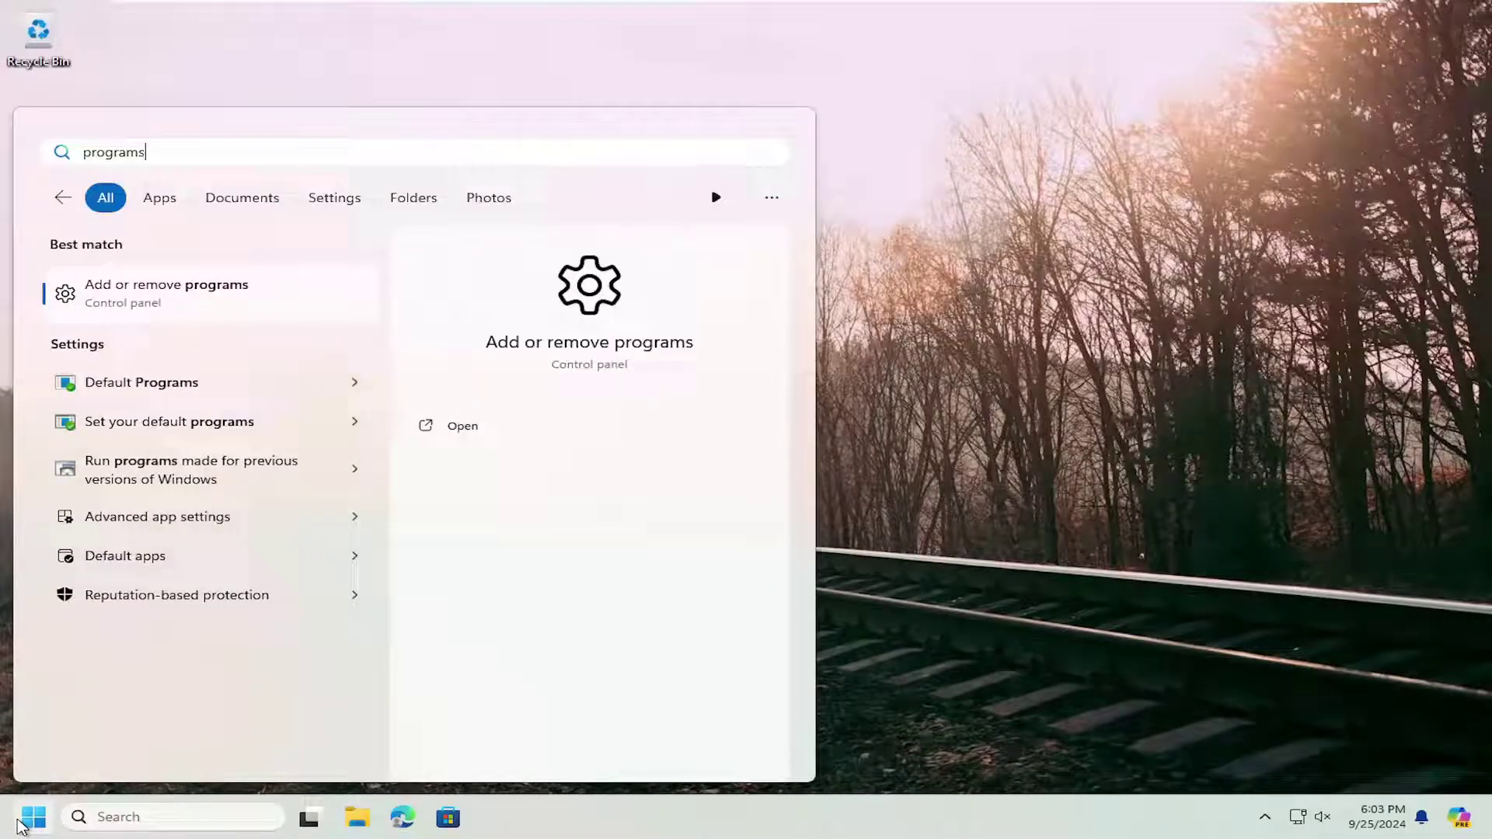
click(216, 295)
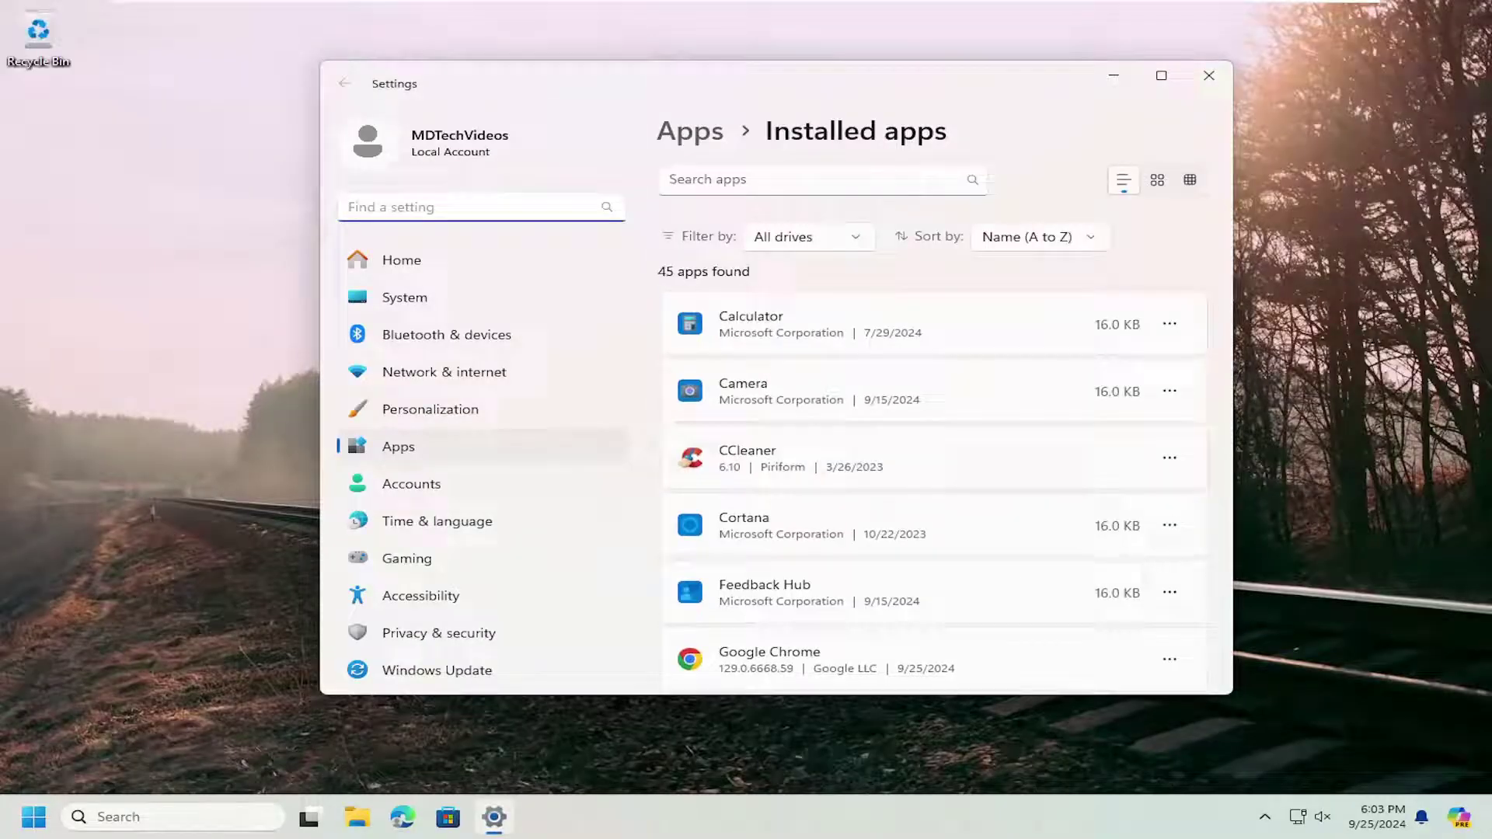
drag(920, 93, 959, 122)
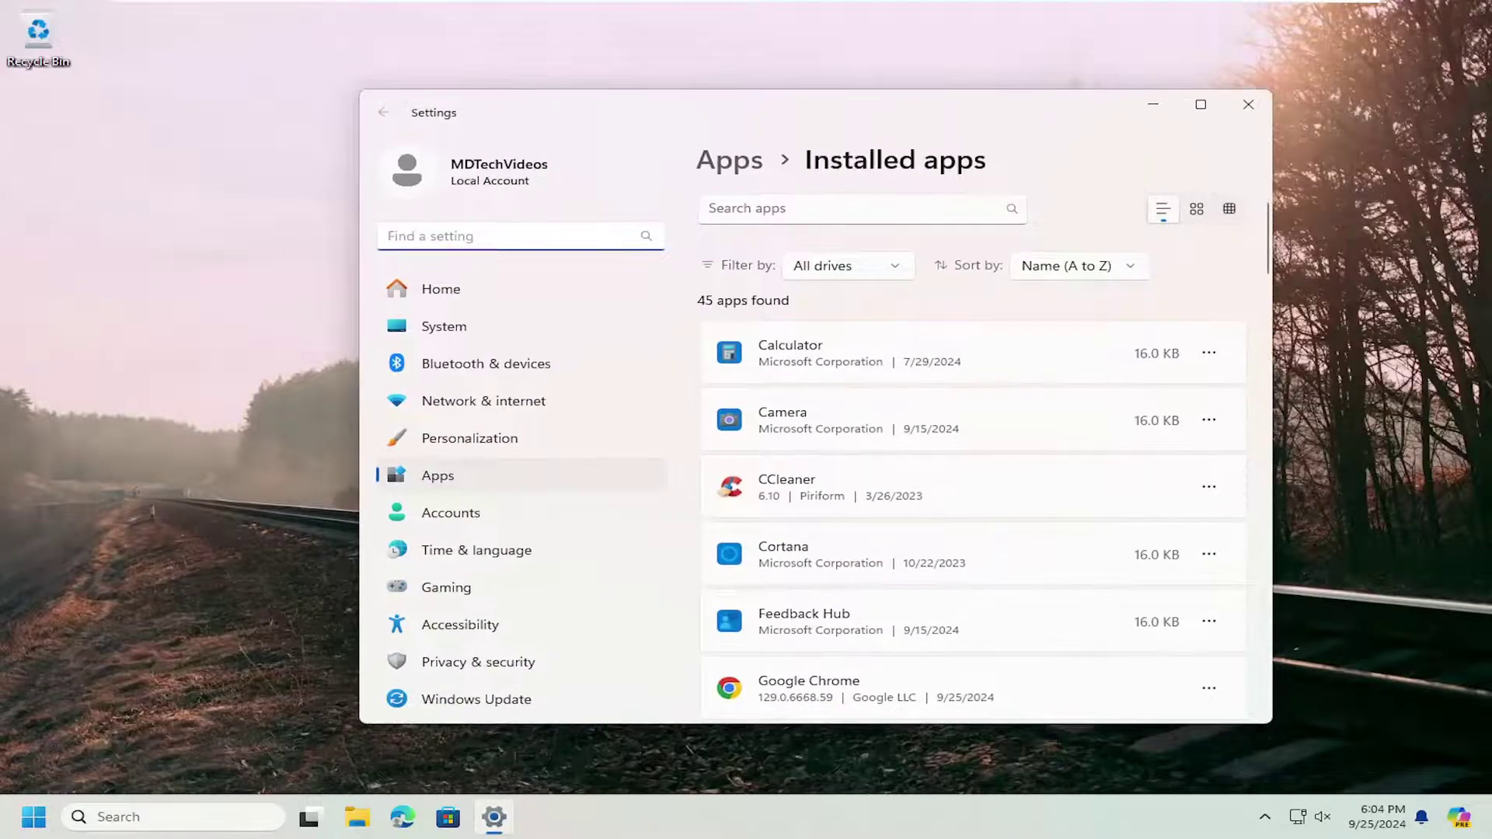
click(898, 213)
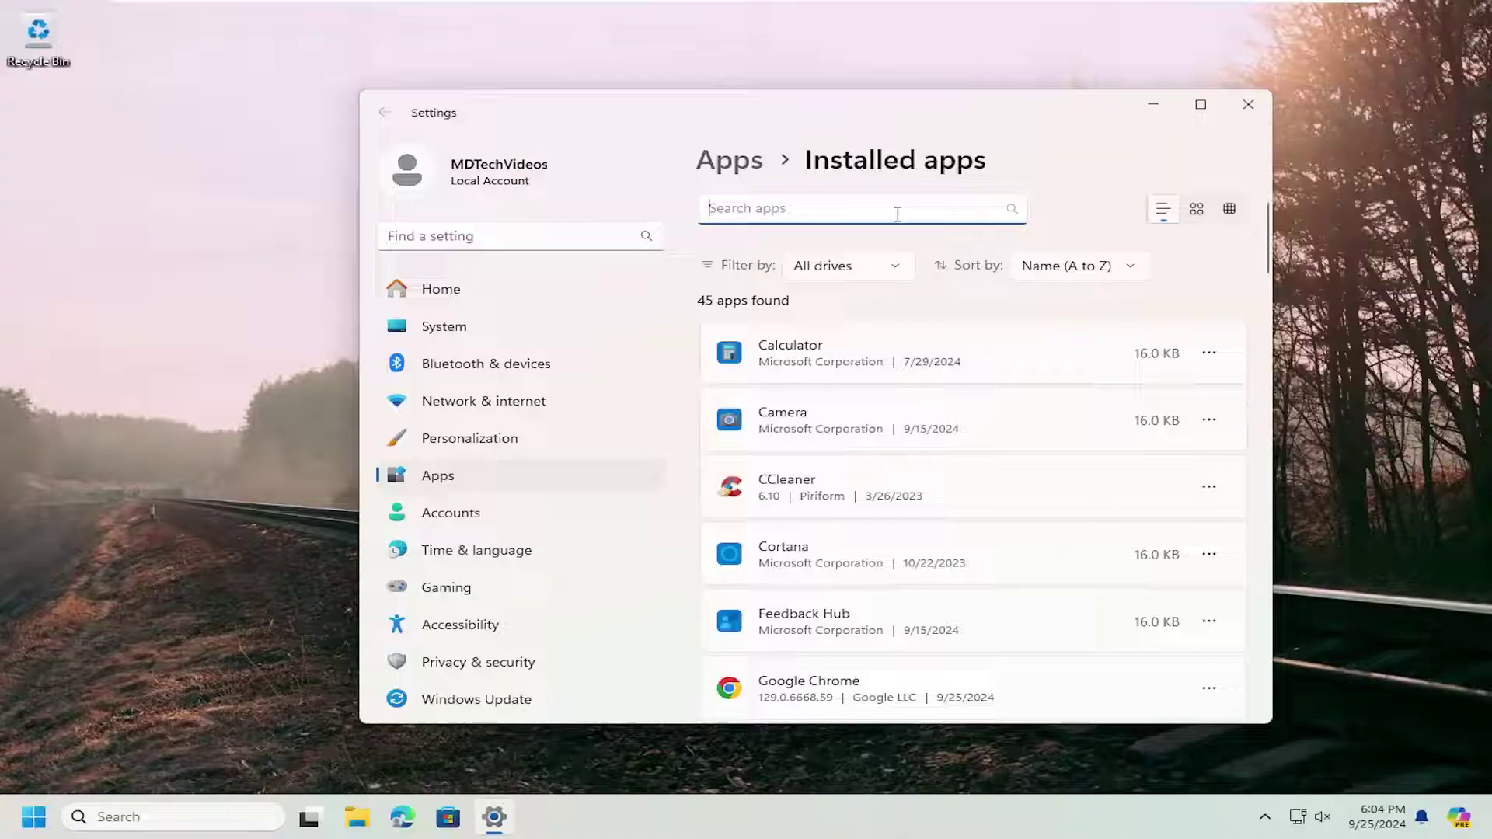
text(riot vanguard)
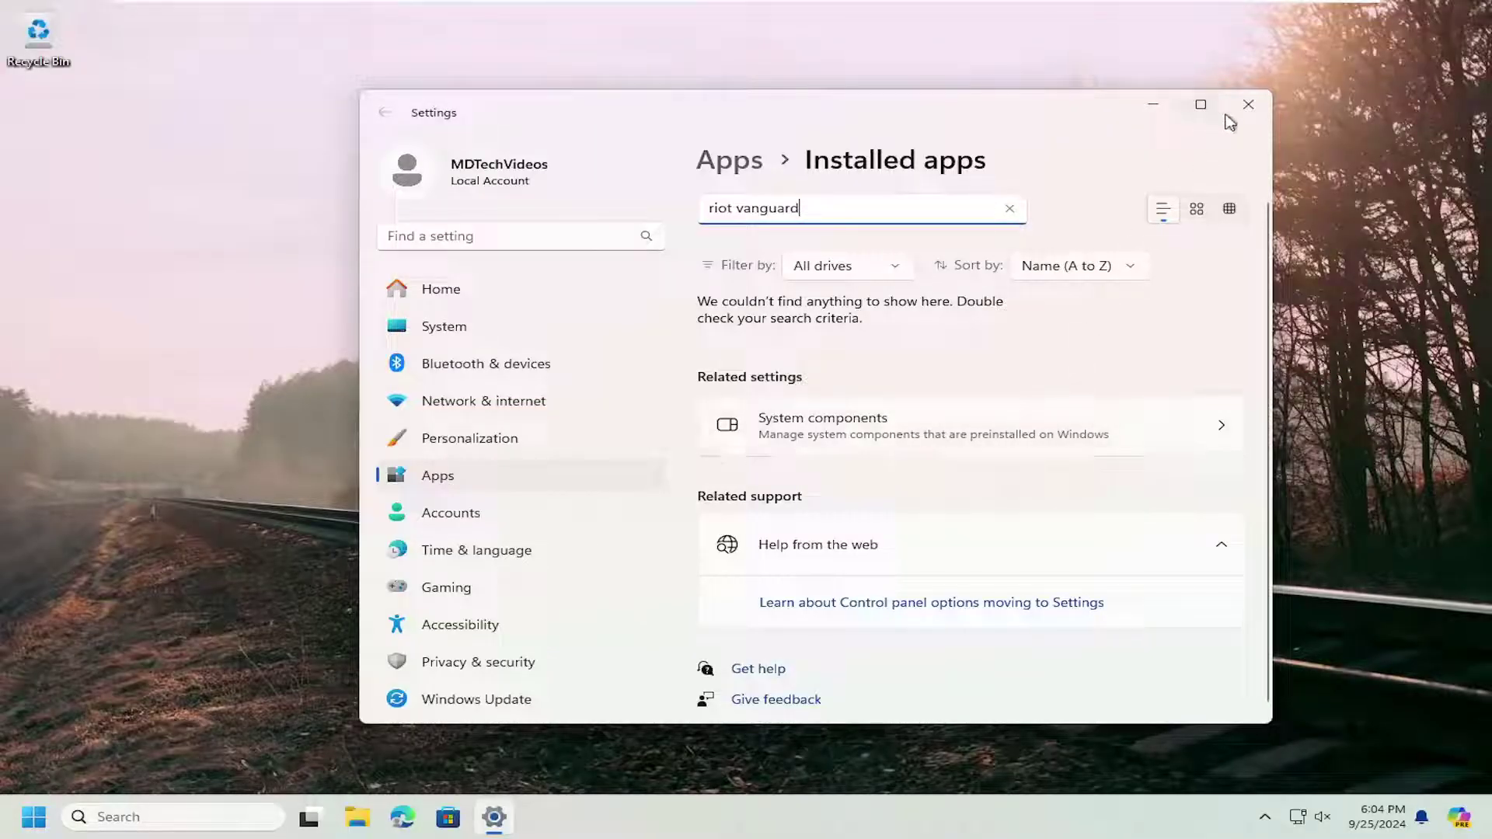
click(1248, 104)
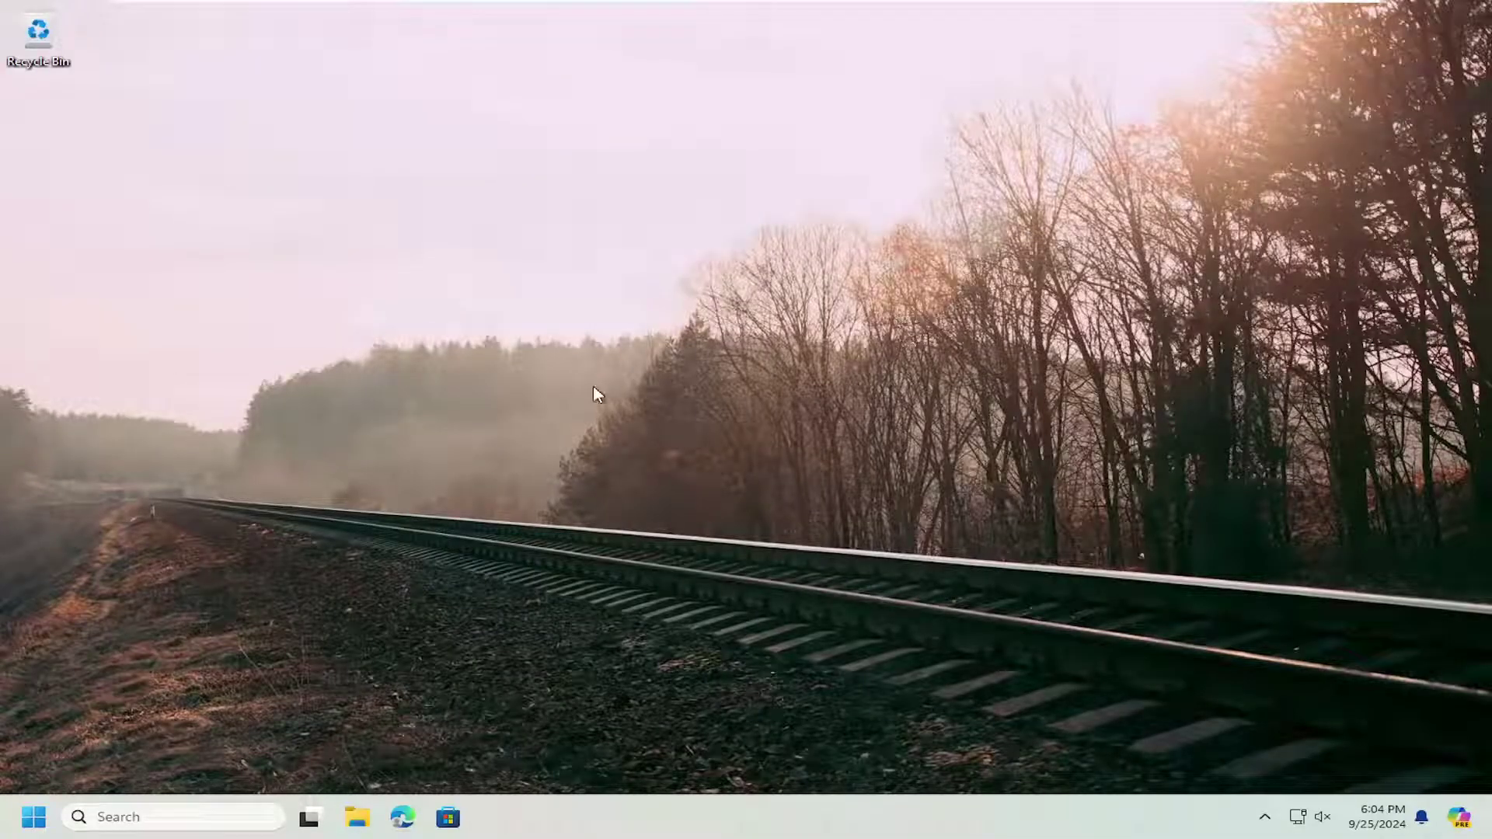
Launch Command Prompt via Run as administrator from Start search, approving the UAC prompt.
click(24, 826)
text(cmd)
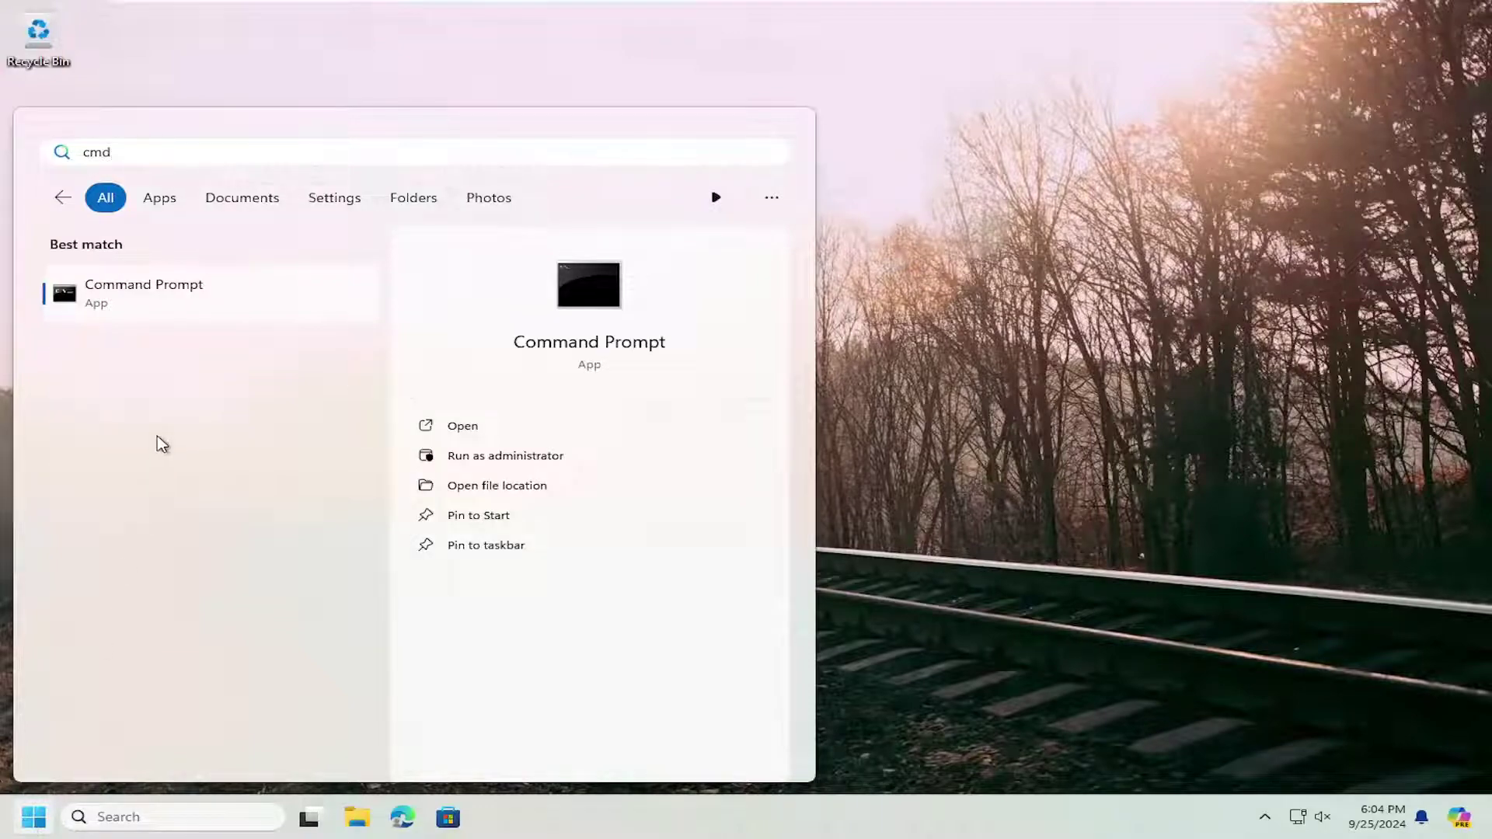
right_click(117, 307)
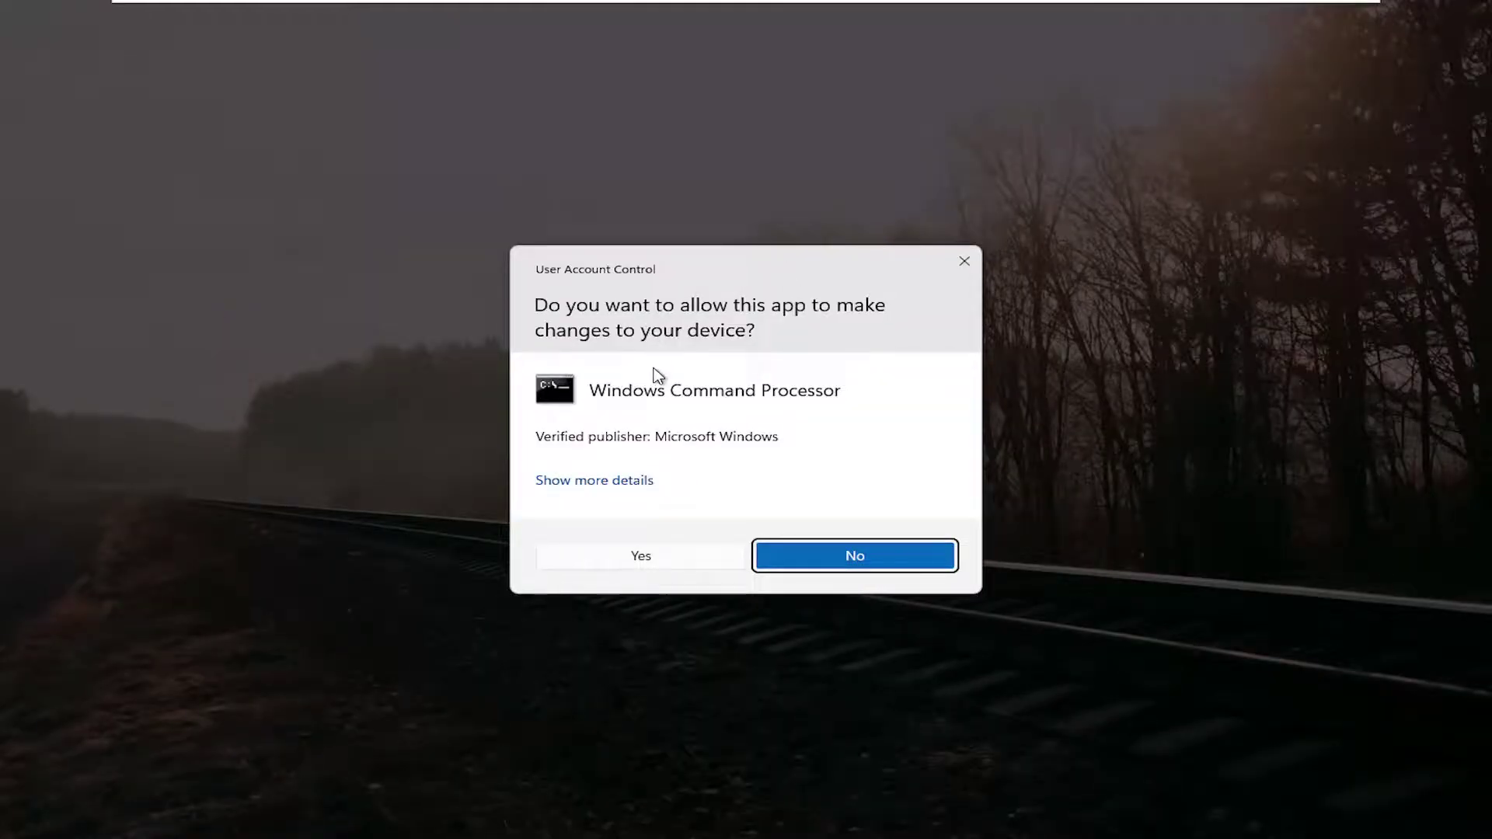
click(645, 558)
drag(645, 113, 707, 138)
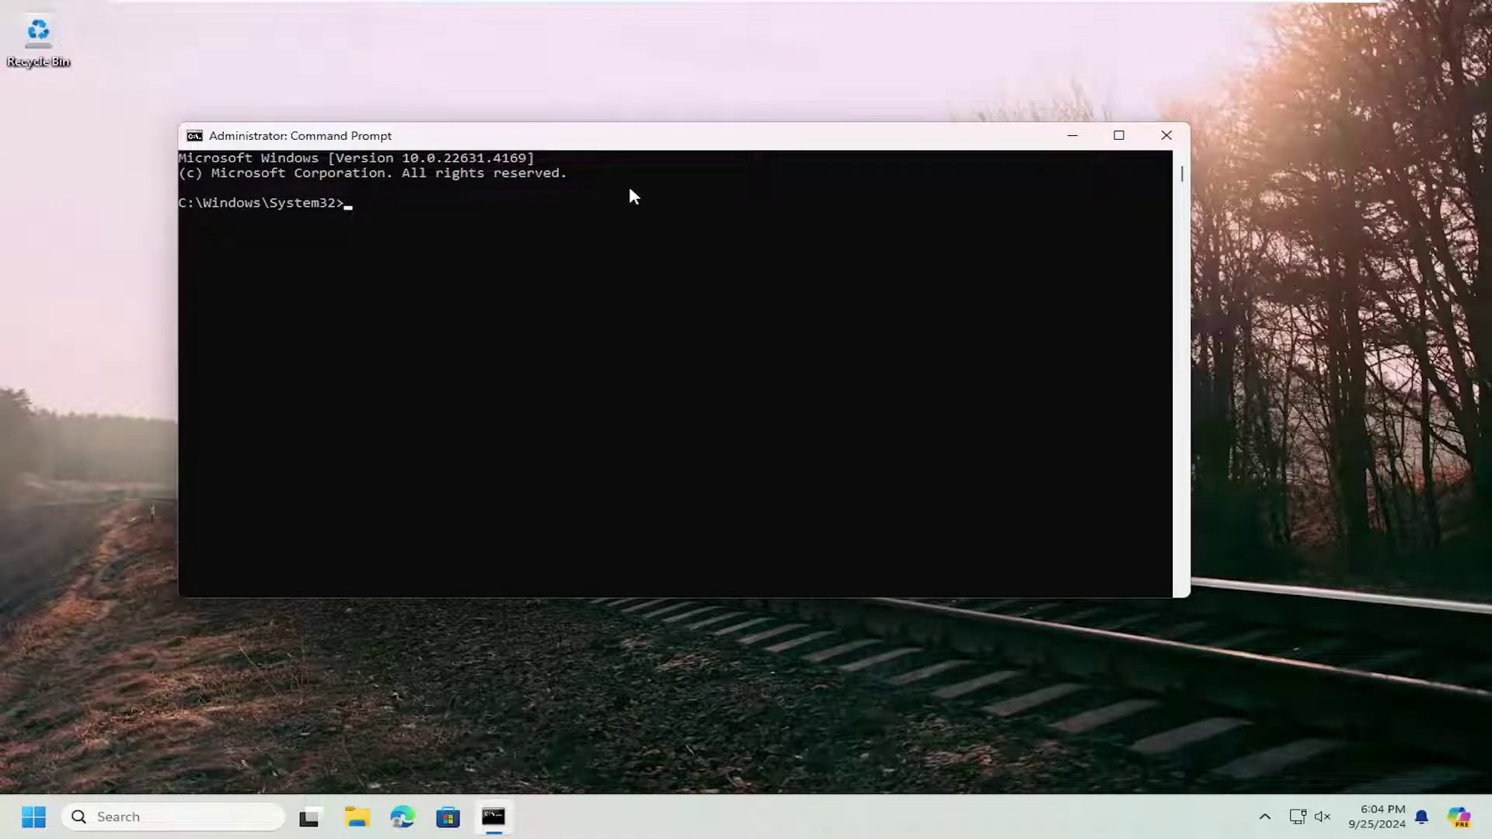
Paste and run 'bcdedit /set hypervisorlaunchtype off', then close Command Prompt.
right_click(651, 140)
click(855, 322)
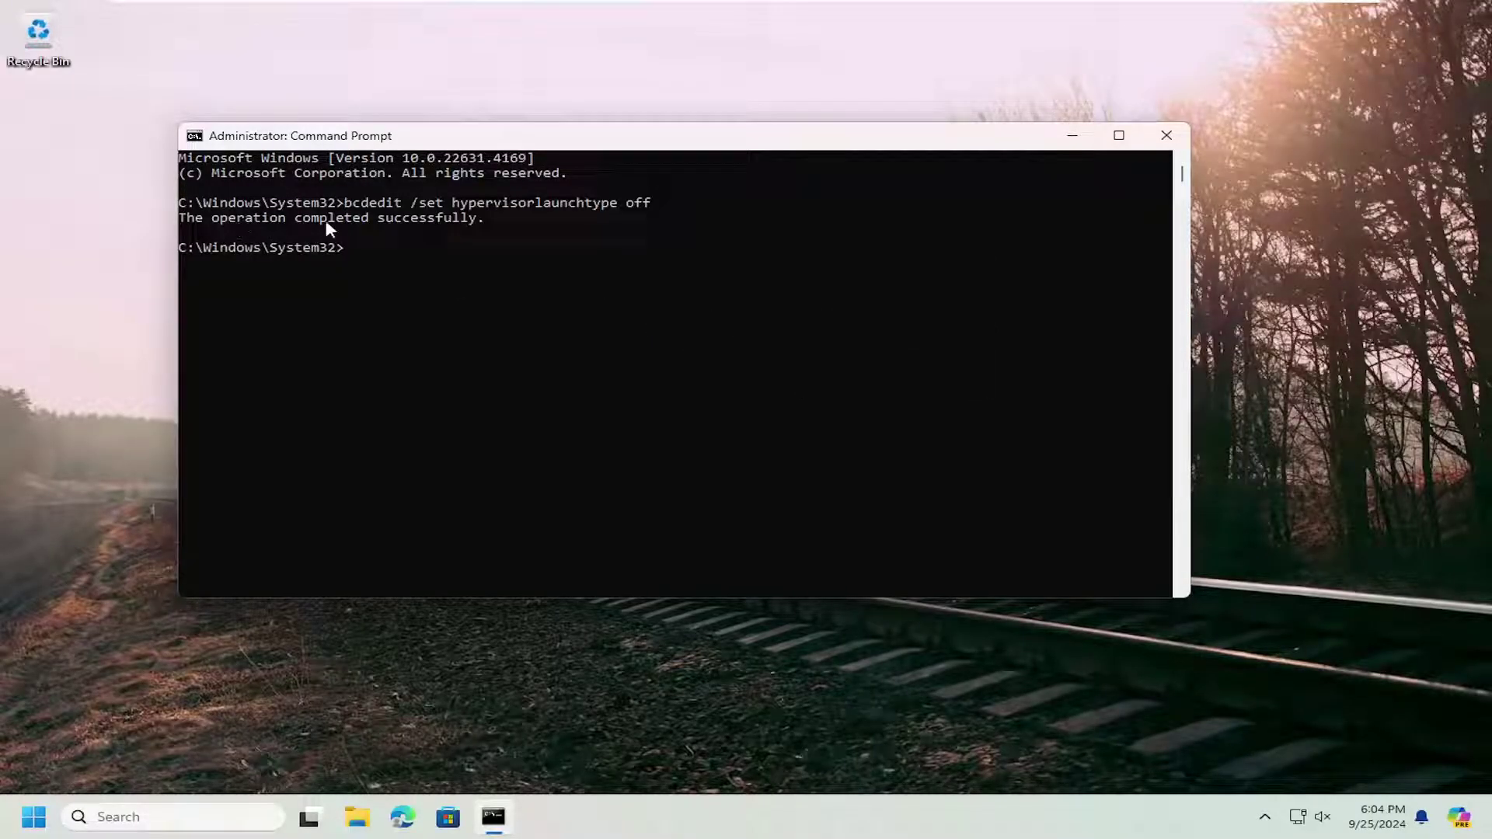
click(1167, 136)
right_click(32, 816)
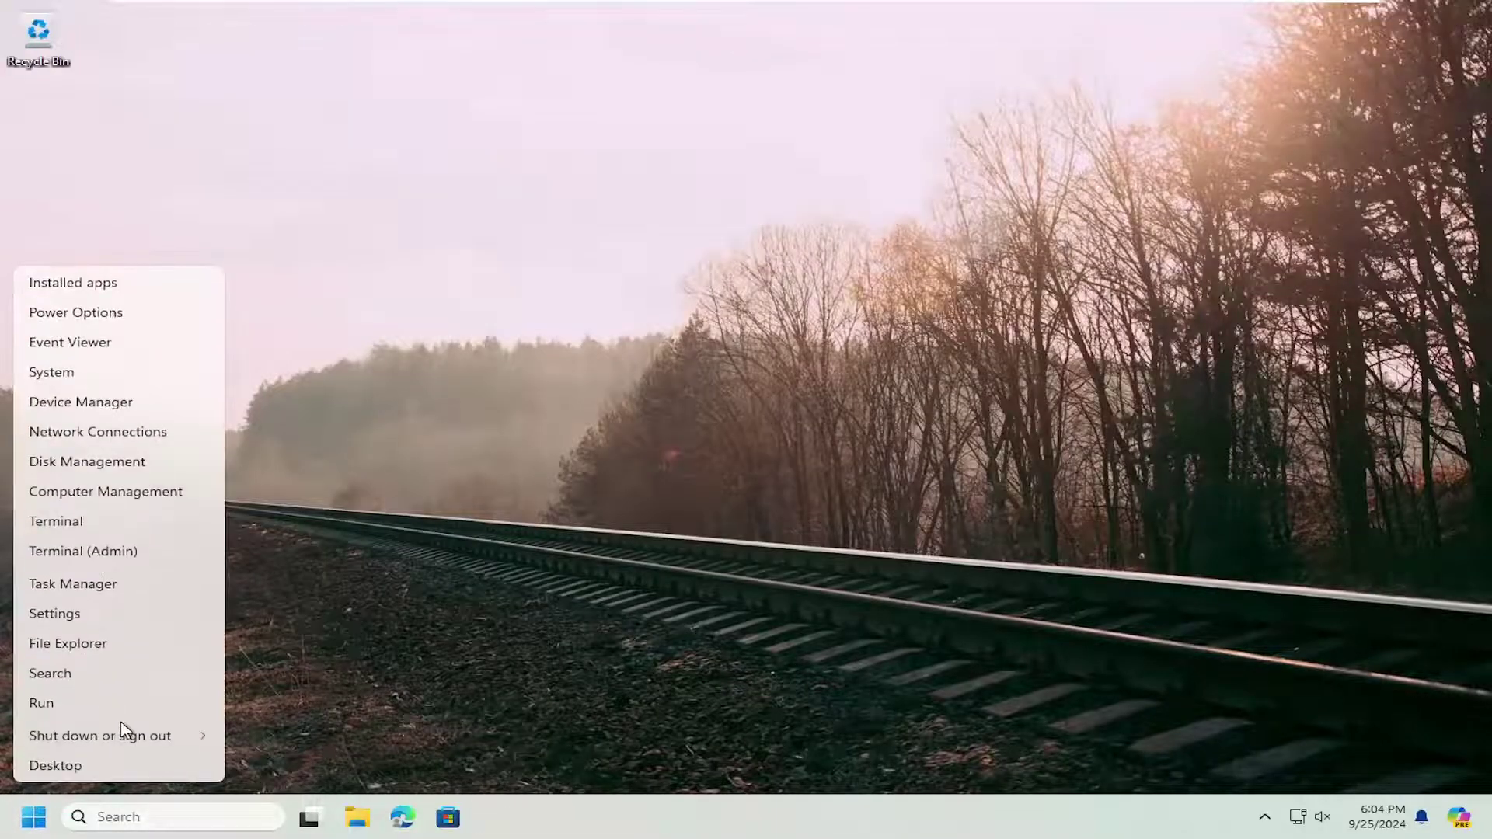